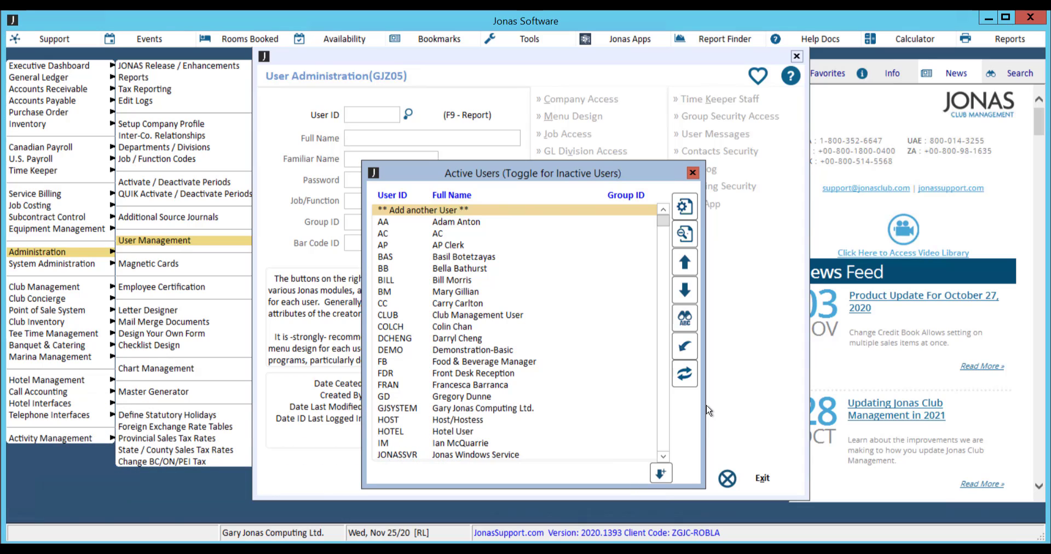
Confirm the first active user has Allow Access to Activity Management ticked and save the record.
key("Down")
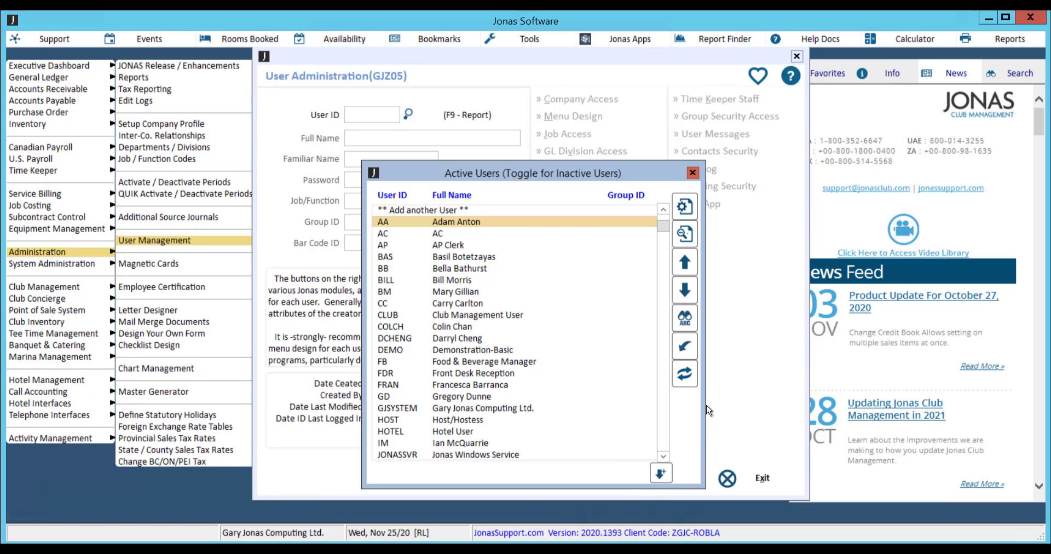
key("Return")
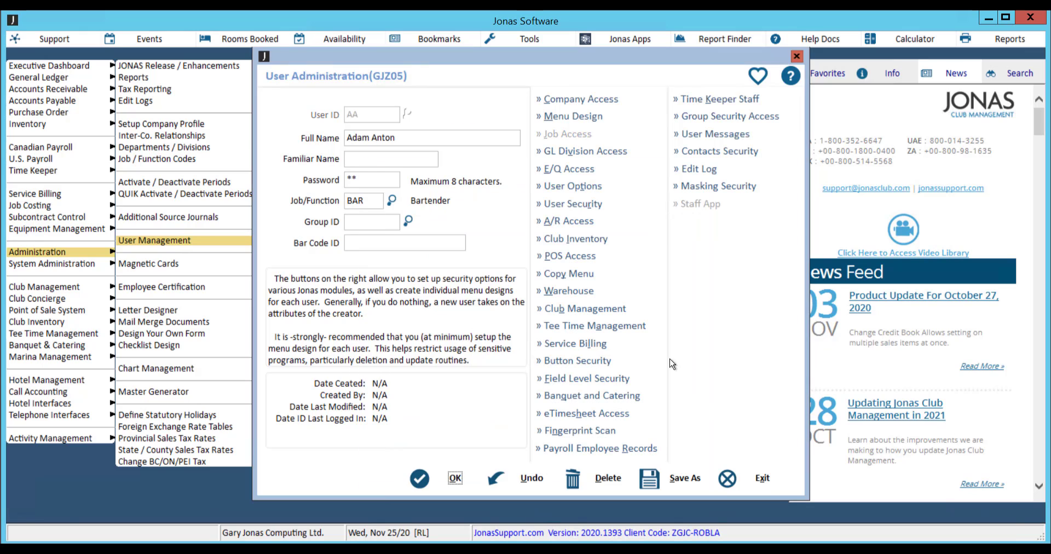
left_click(625, 192)
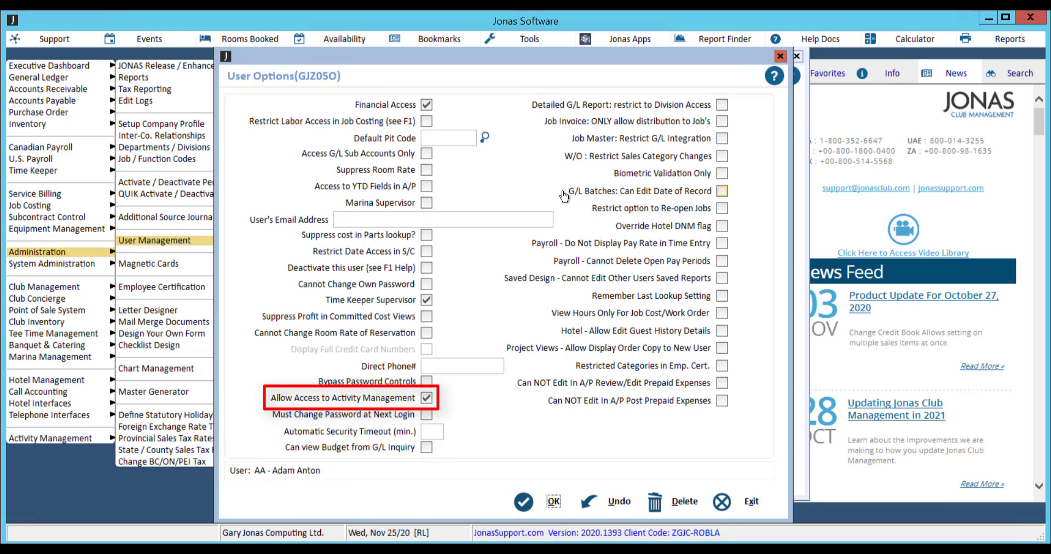
left_click(553, 500)
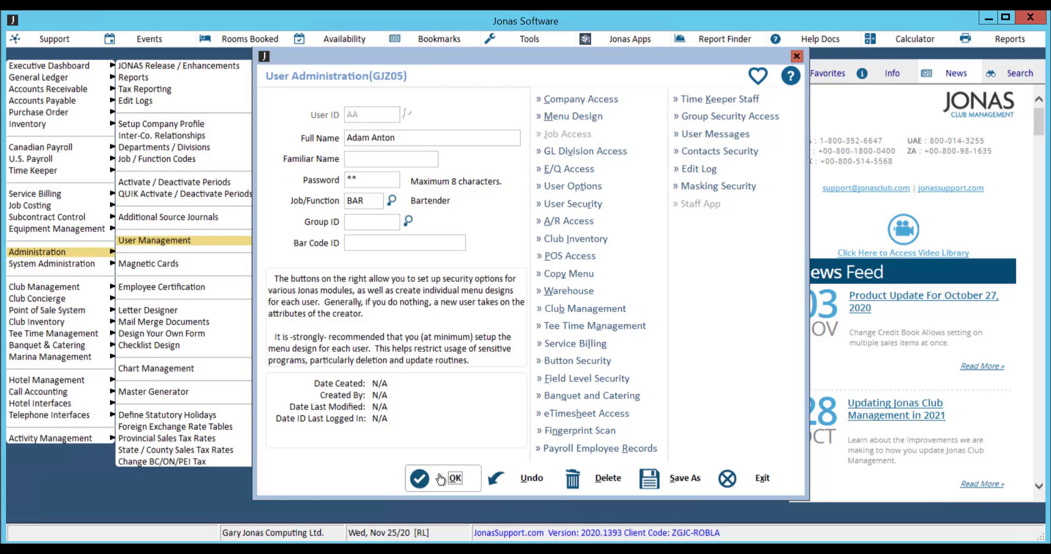
left_click(441, 479)
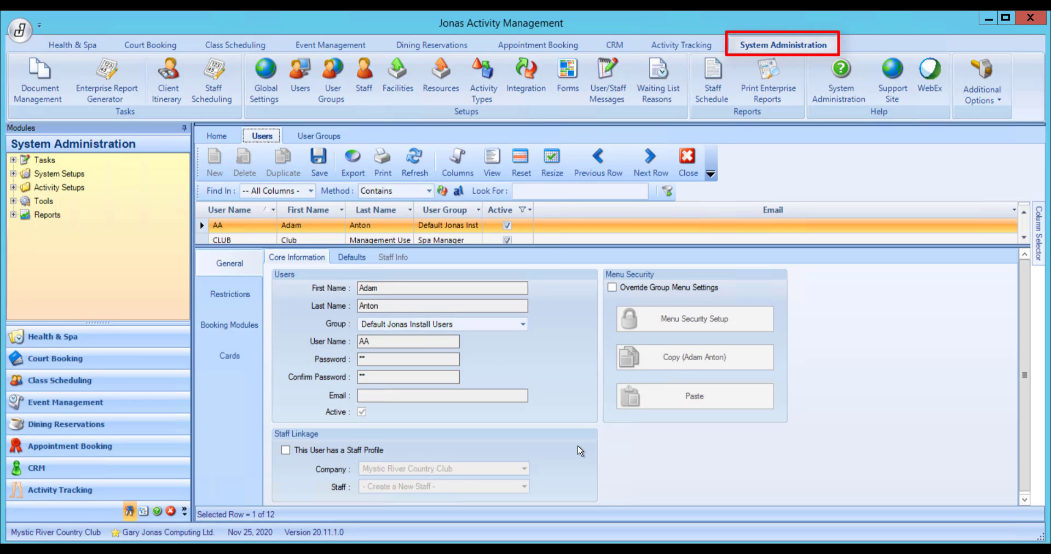
Run the Jonas integration sync with Users checked in Advanced Options, then close the integration window.
left_click(534, 88)
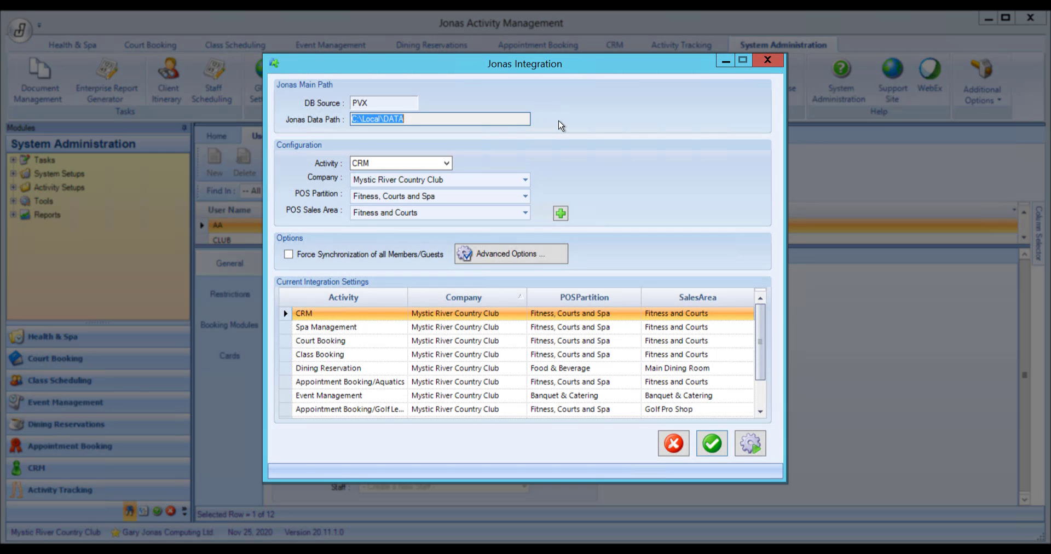
left_click(557, 256)
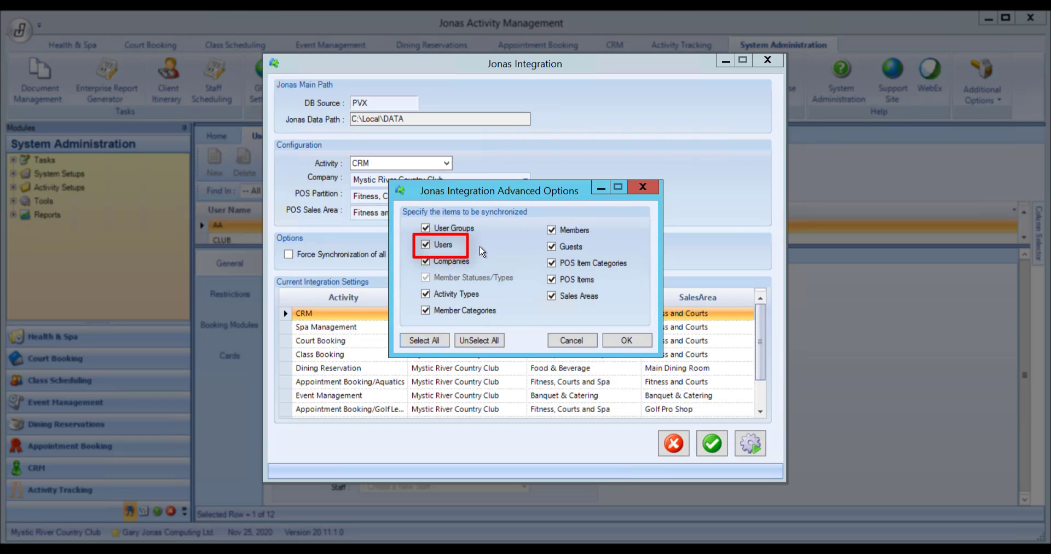
left_click(612, 340)
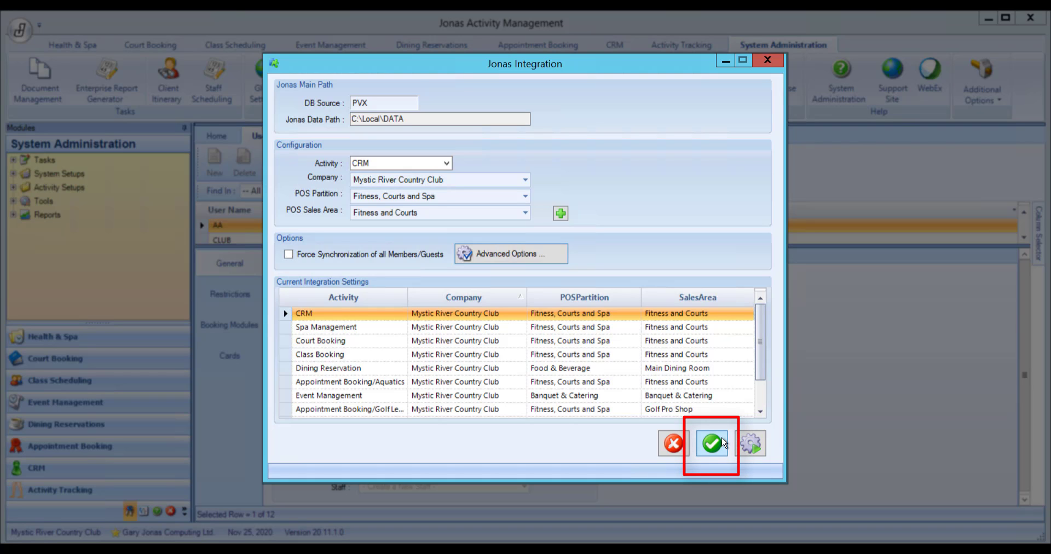
left_click(769, 61)
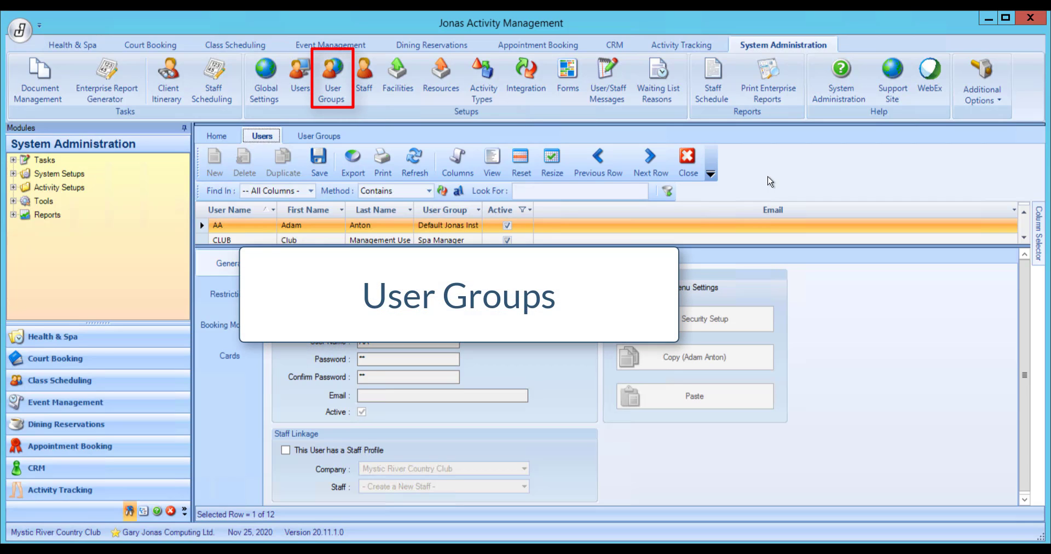
Create a new user group described 'Health & Spa Providers' and bring up its Menu Security Setup.
left_click(331, 136)
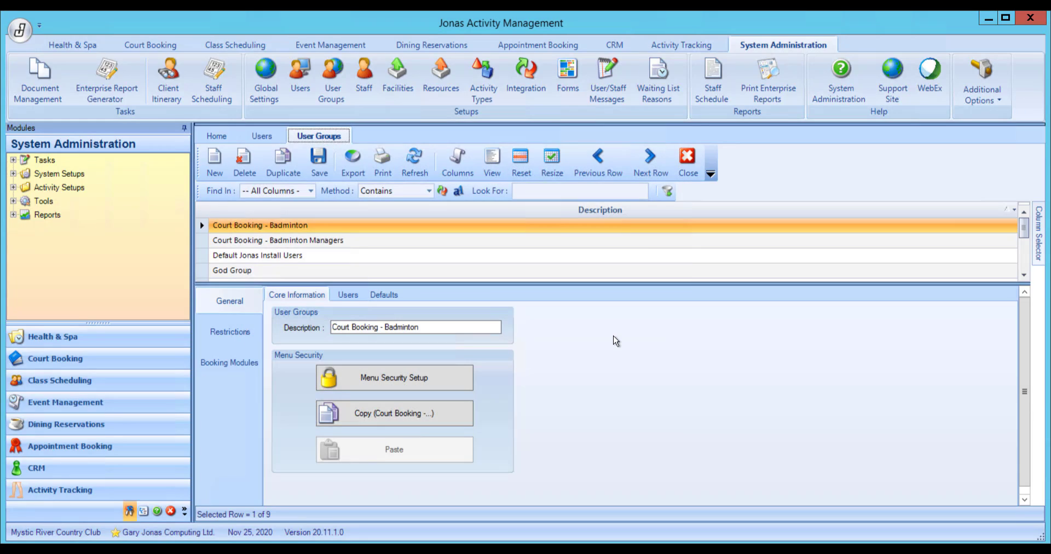
left_click(220, 174)
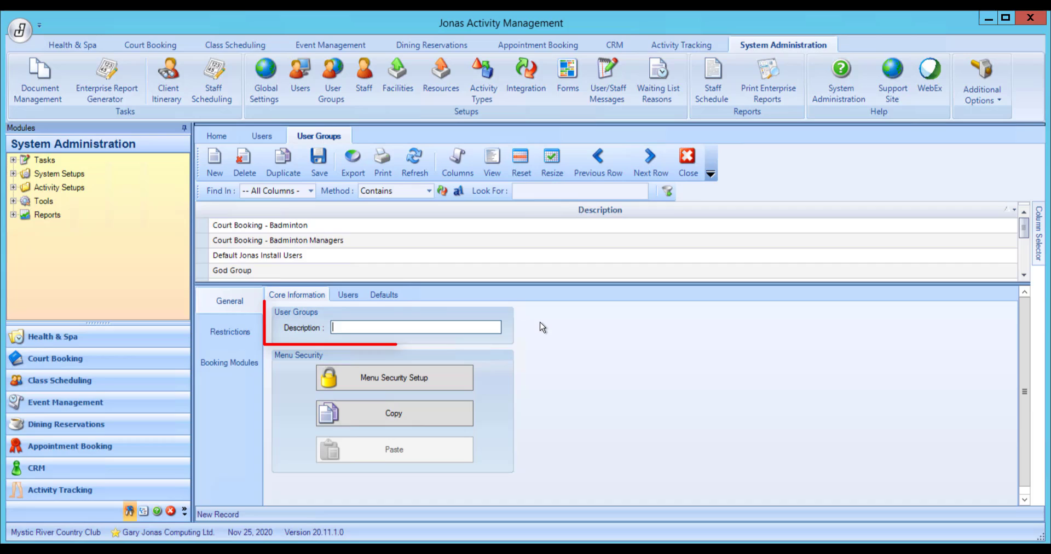
type("Health & Spa")
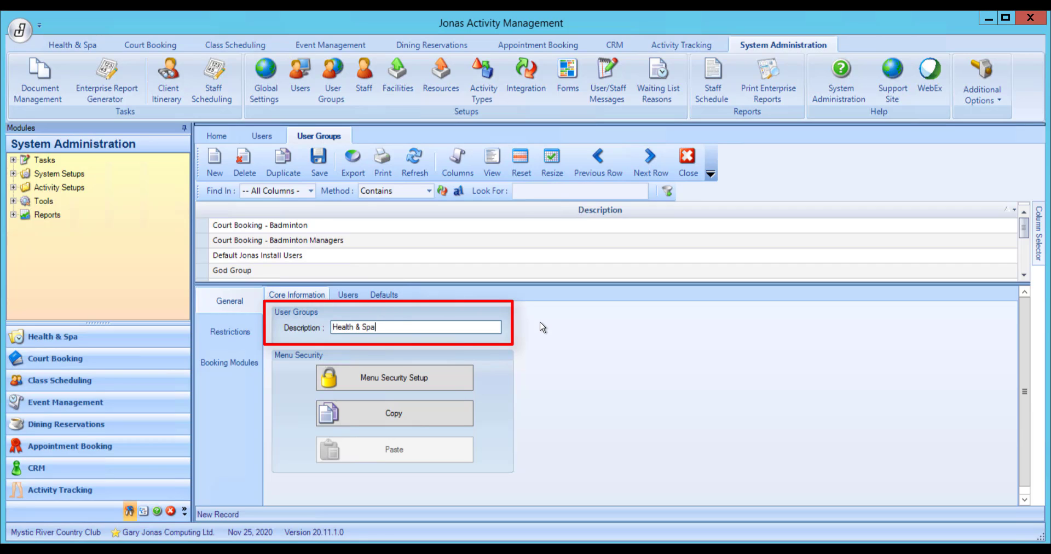
type(" Providers")
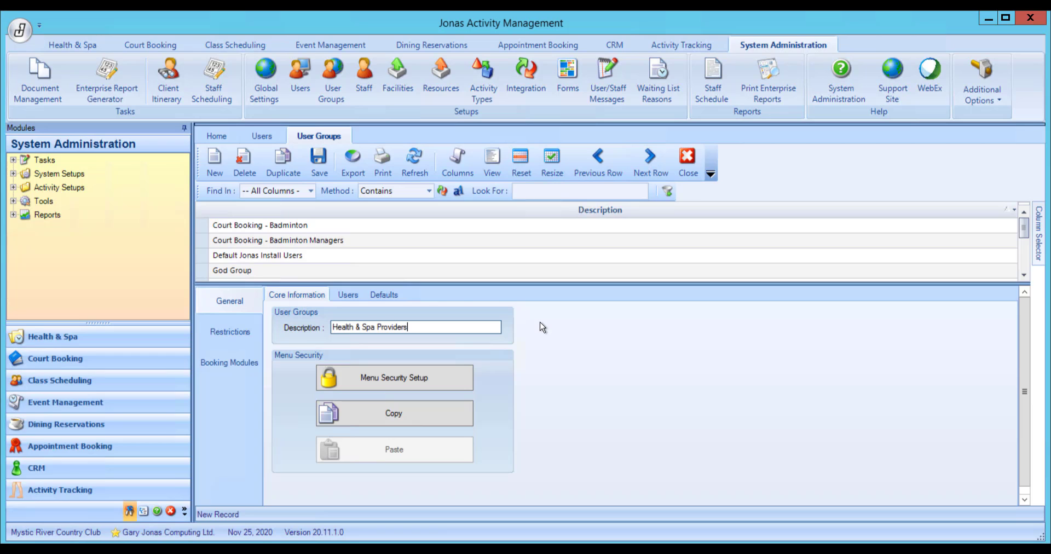
left_click(458, 380)
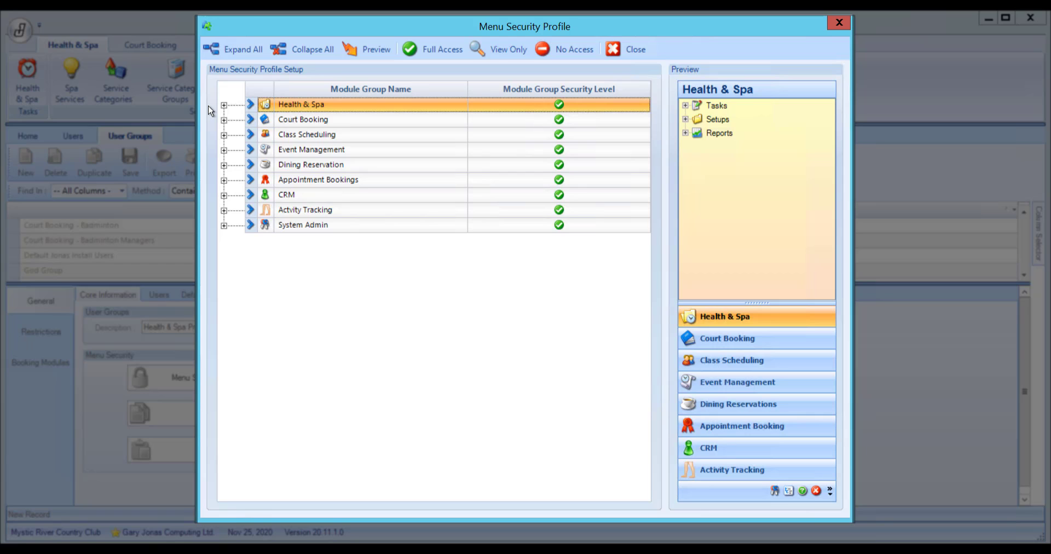
Expand and collapse the module tree, expand Health & Spa, and preview its Tasks menu items.
left_click(232, 57)
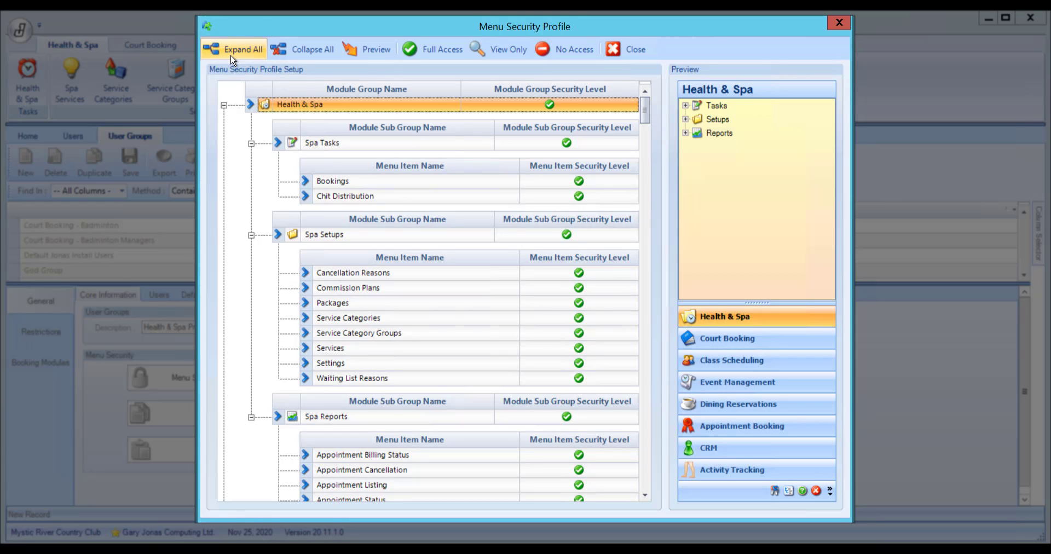
left_click(278, 59)
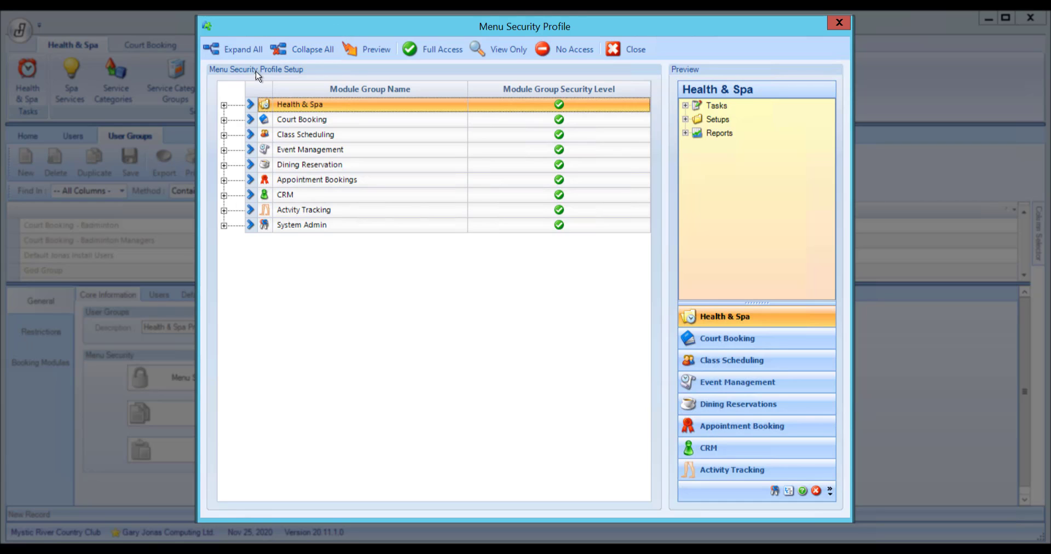
left_click(224, 105)
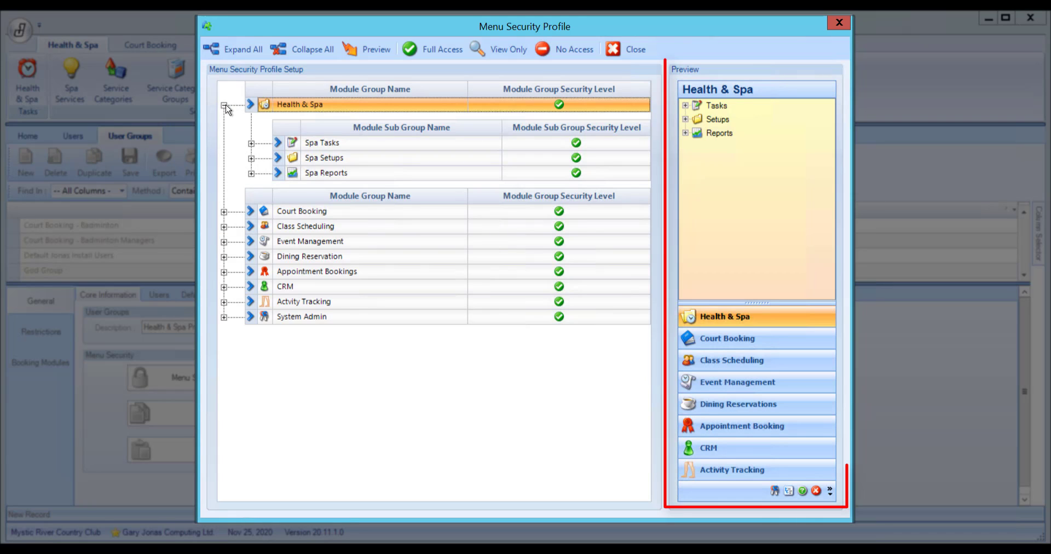
left_click(684, 106)
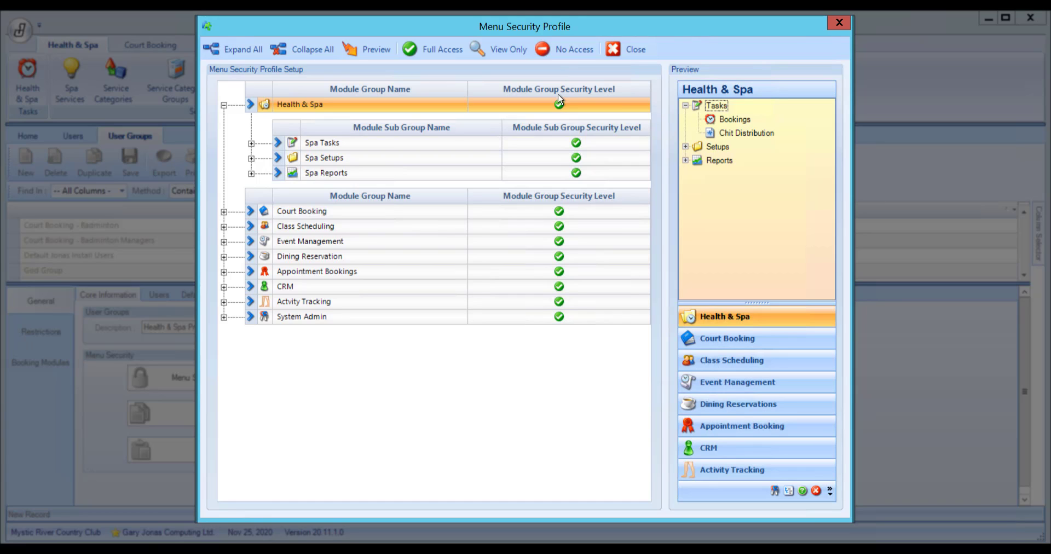
Set Court Booking and all lower modules to No Access and Spa Setups to View Only, then close the profile.
left_click(574, 214)
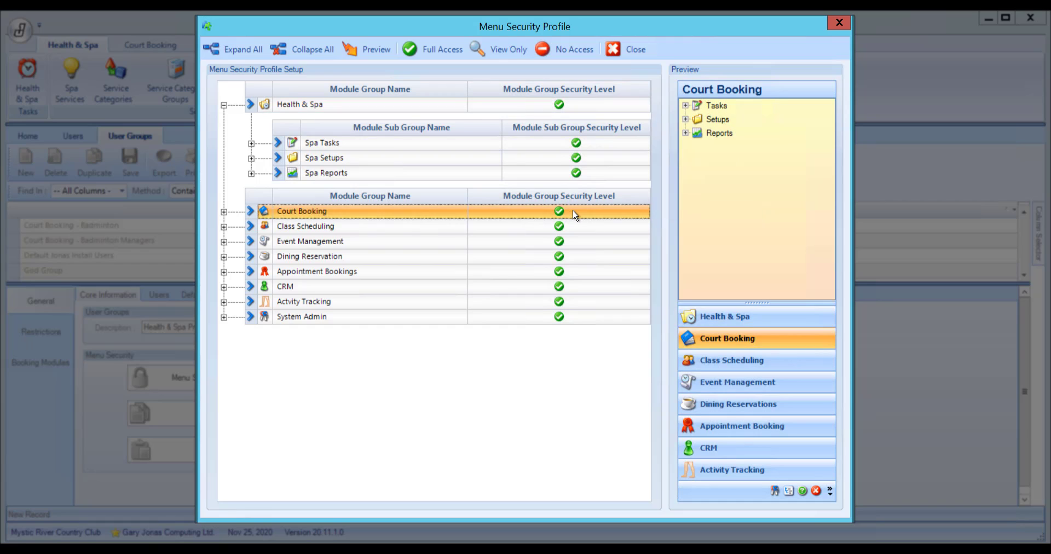
left_click_drag(574, 214, 581, 320)
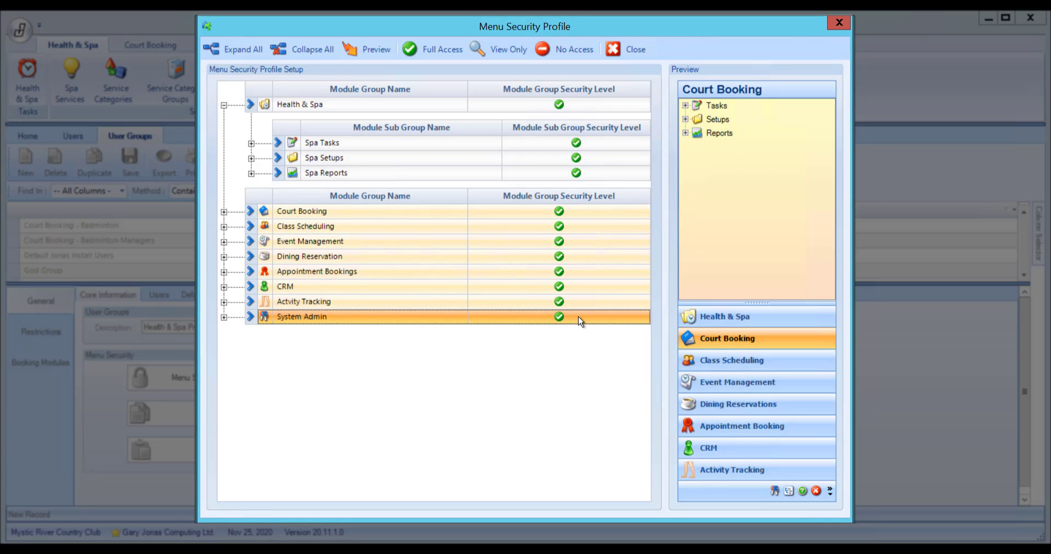
left_click(572, 49)
left_click(224, 212)
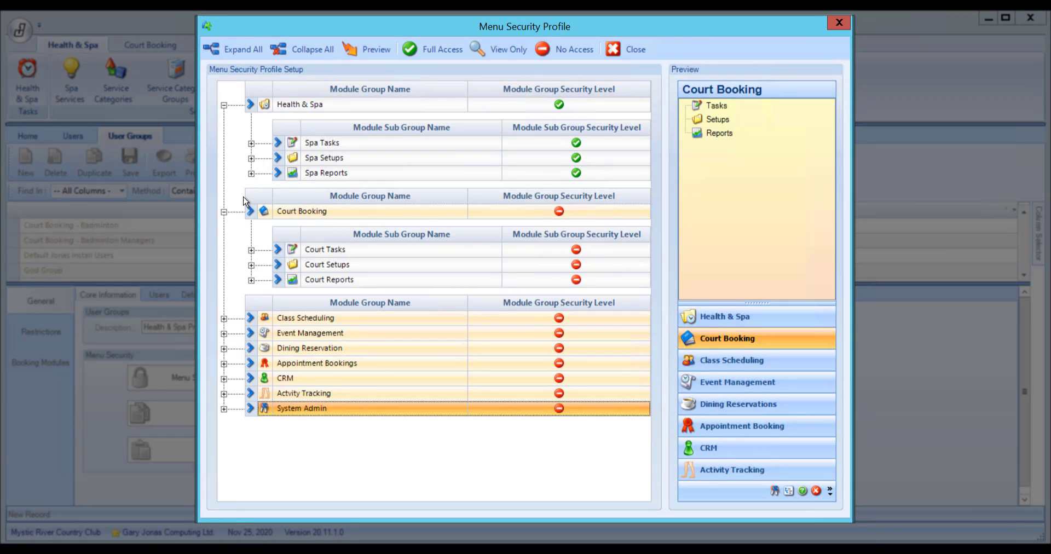
left_click(539, 162)
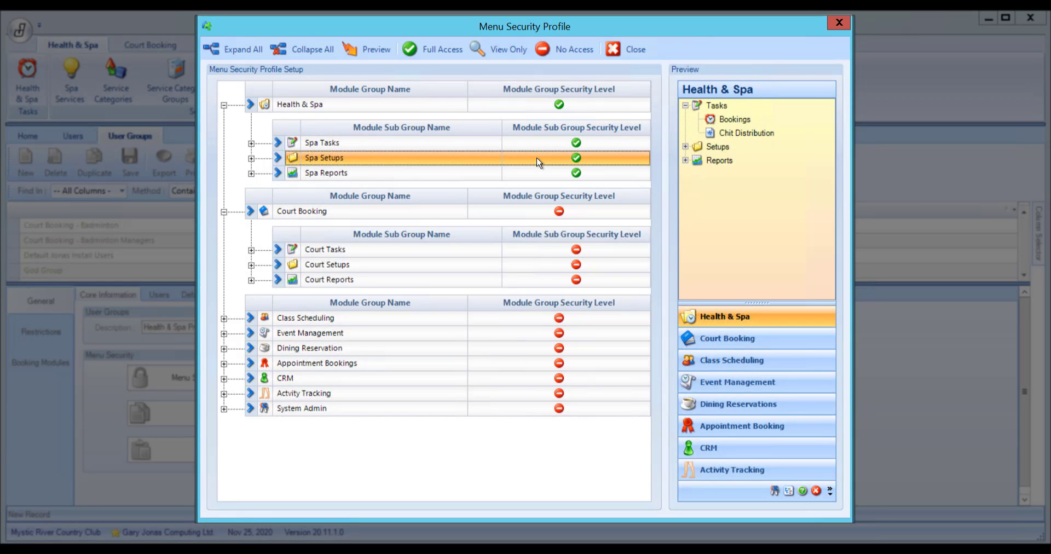
left_click(501, 49)
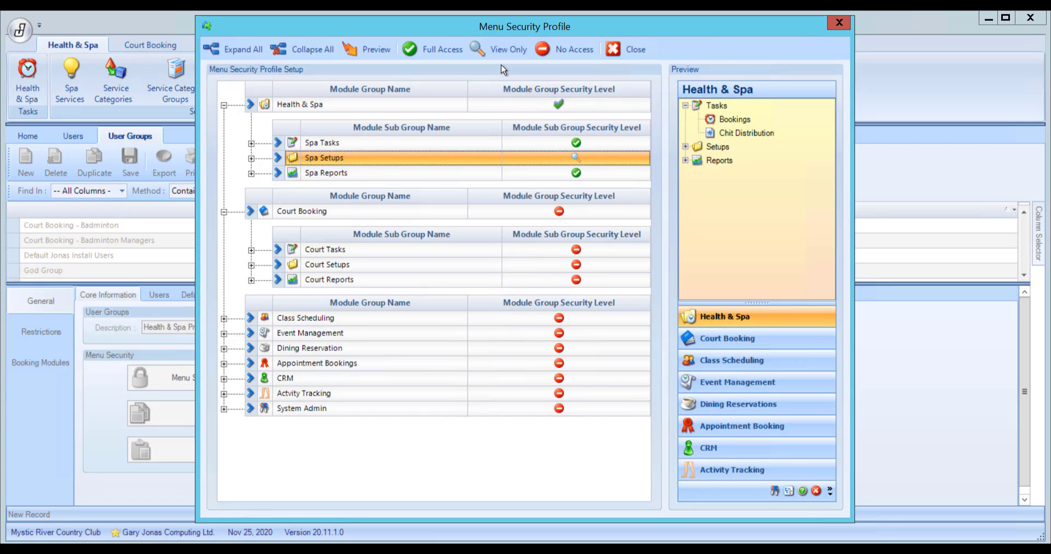
left_click(614, 58)
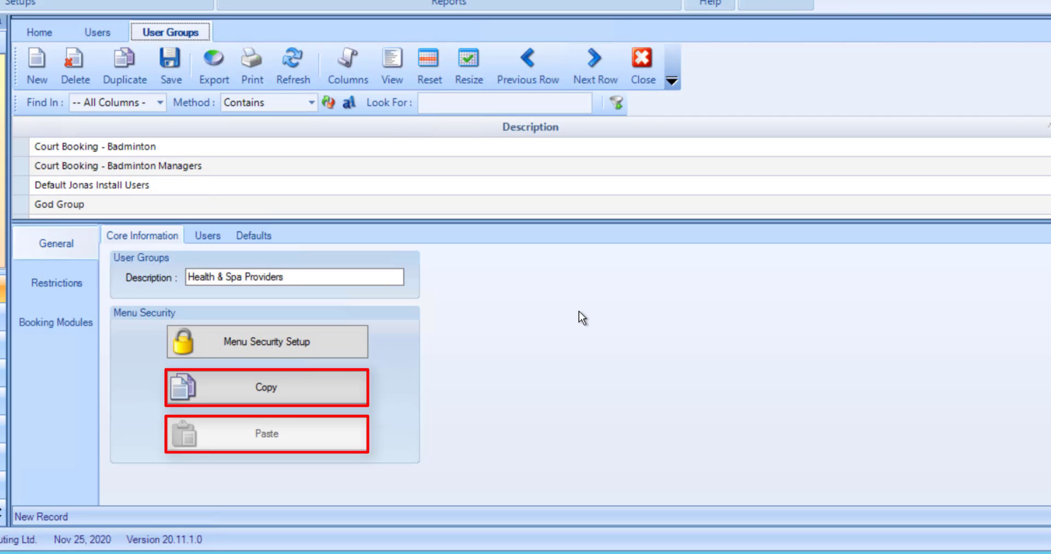
Tick Eligible for one staff user in the group's Users list.
left_click(198, 236)
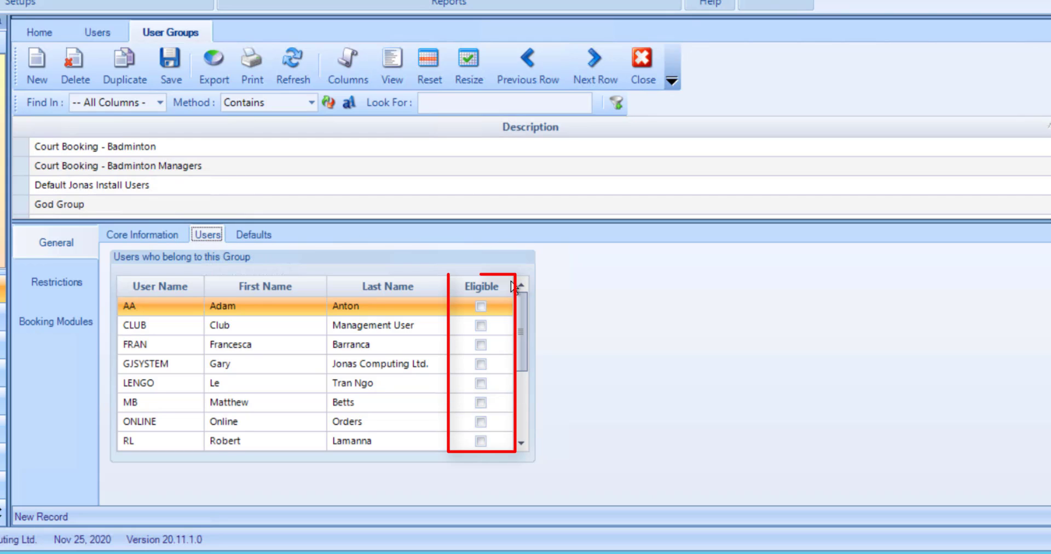
left_click(481, 345)
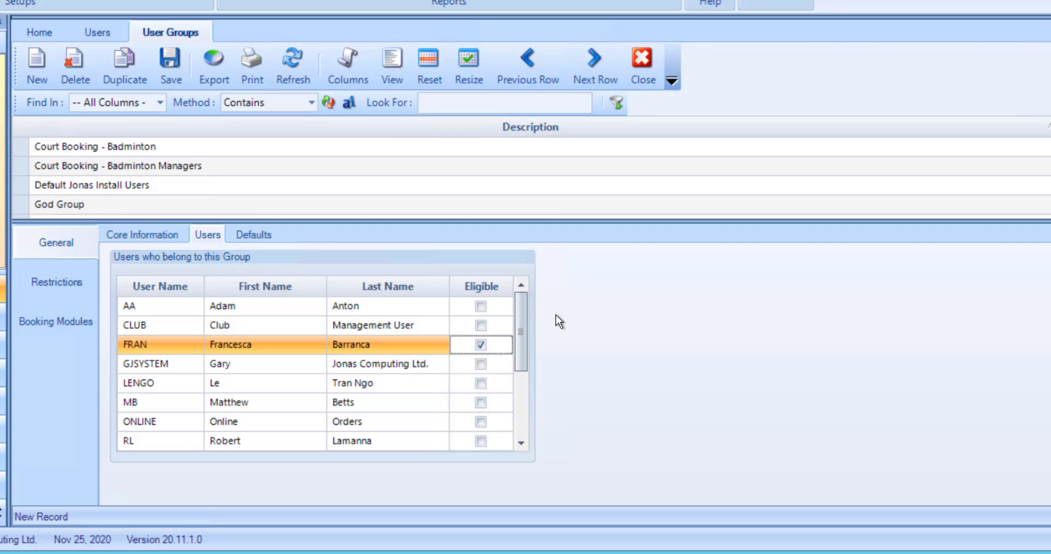
Review the Companies, Vendor Group, Staff Scheduling and Miscellaneous restriction tabs, then show Booking Modules.
left_click(75, 286)
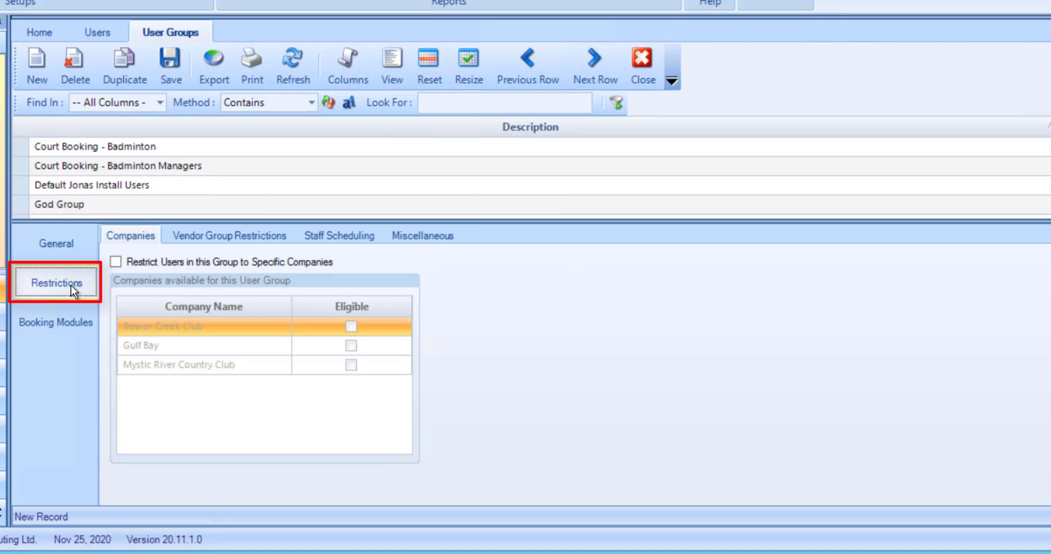
left_click(133, 238)
key("Right")
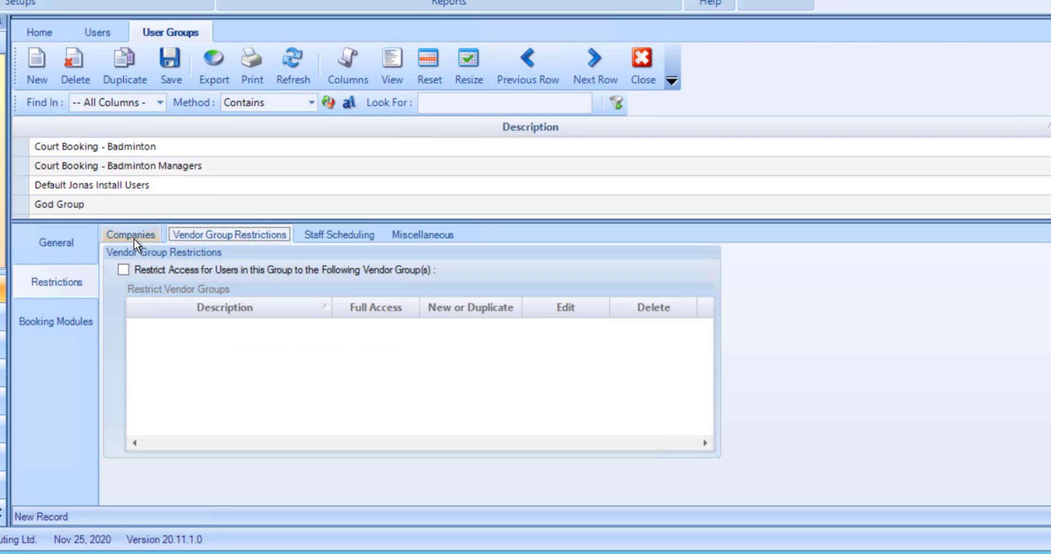
key("Right")
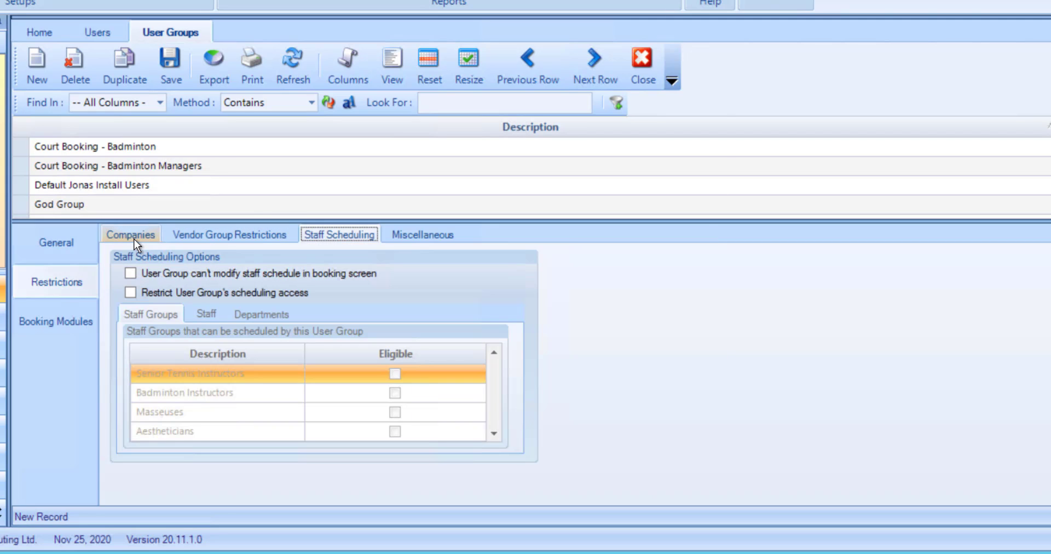
key("Right")
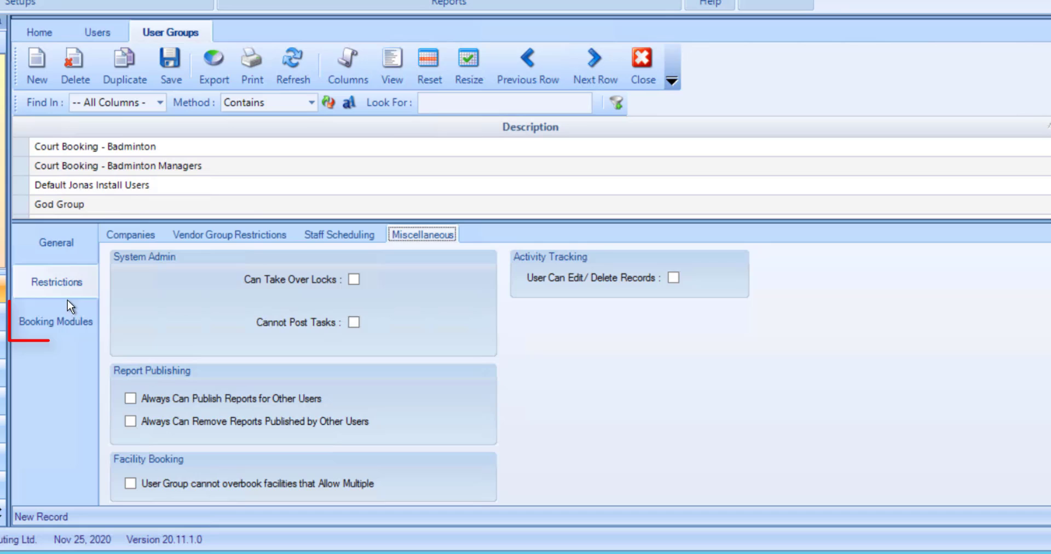
left_click(68, 328)
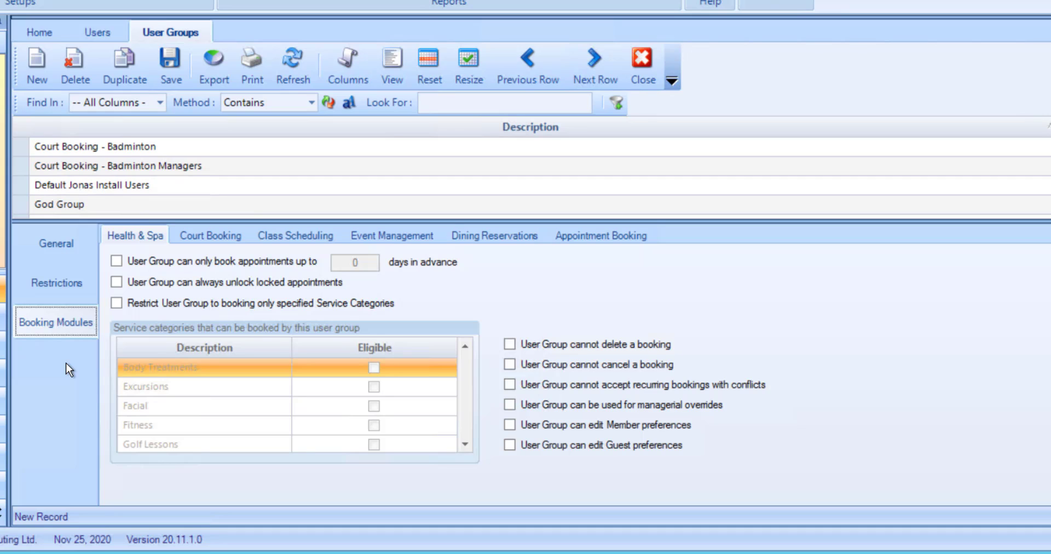
Check the Court Booking, Class Scheduling, Event, Dining and Appointment options, then save the group and confirm Yes.
left_click(125, 238)
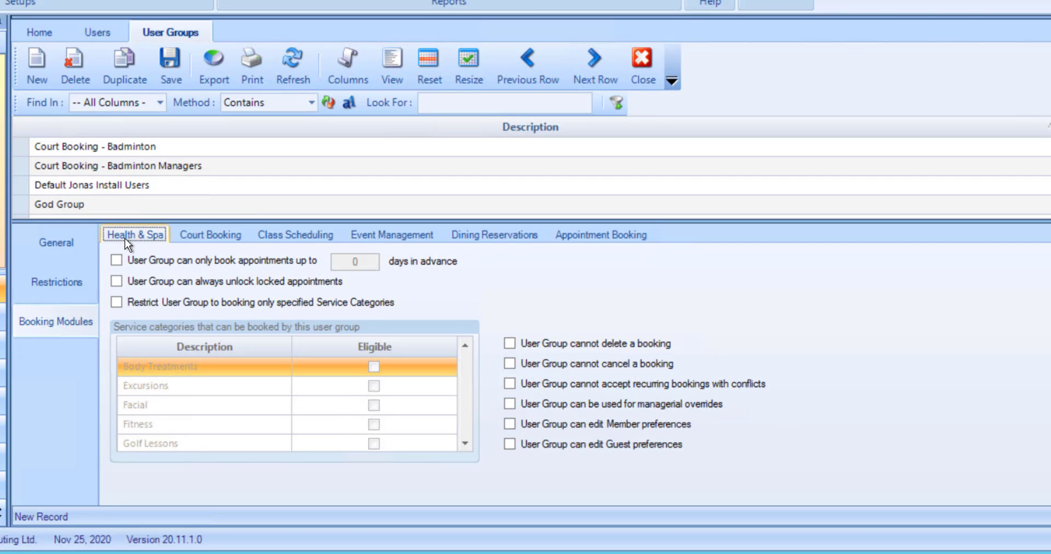
key("Right")
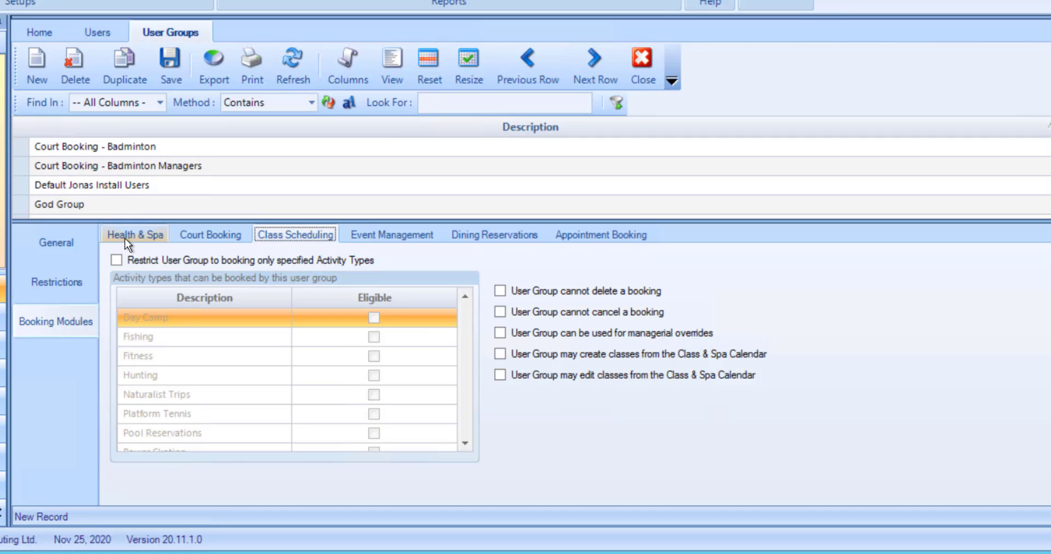
key("Right")
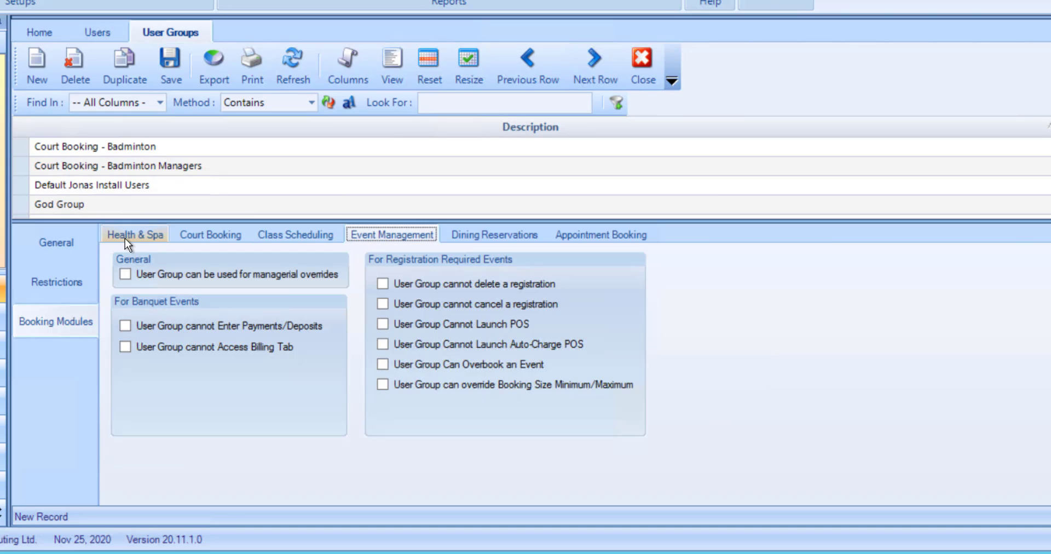
key("Right")
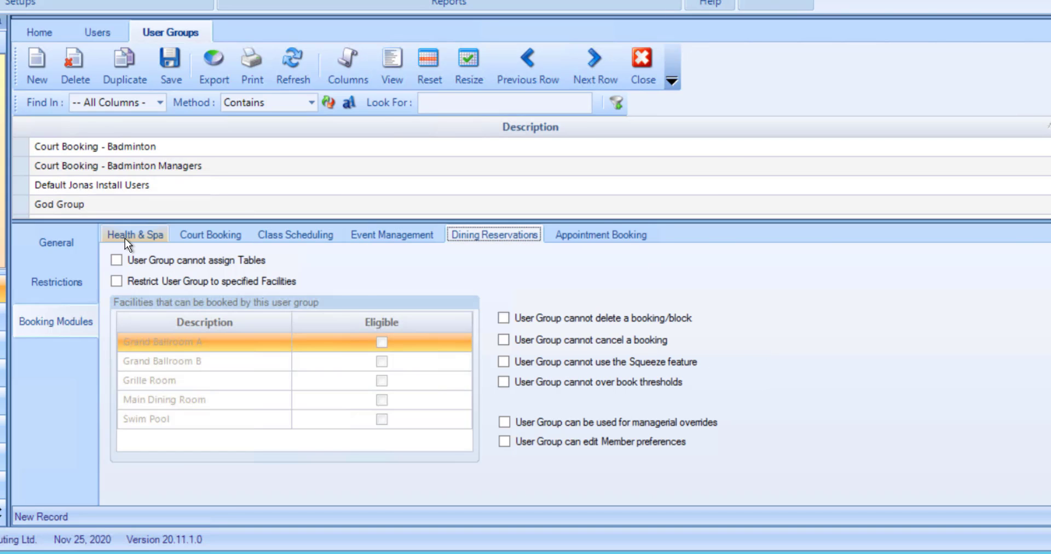
key("Right")
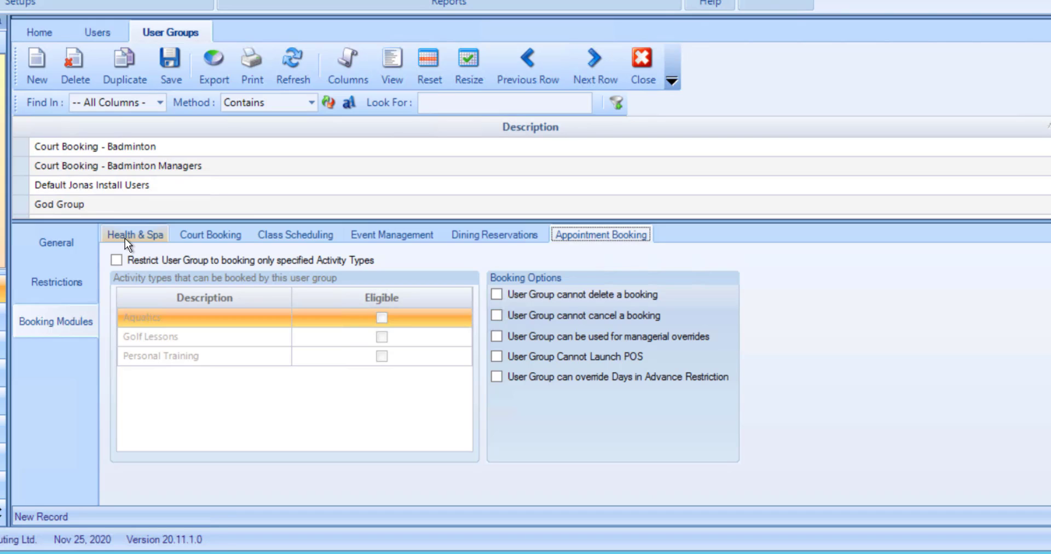
left_click(175, 82)
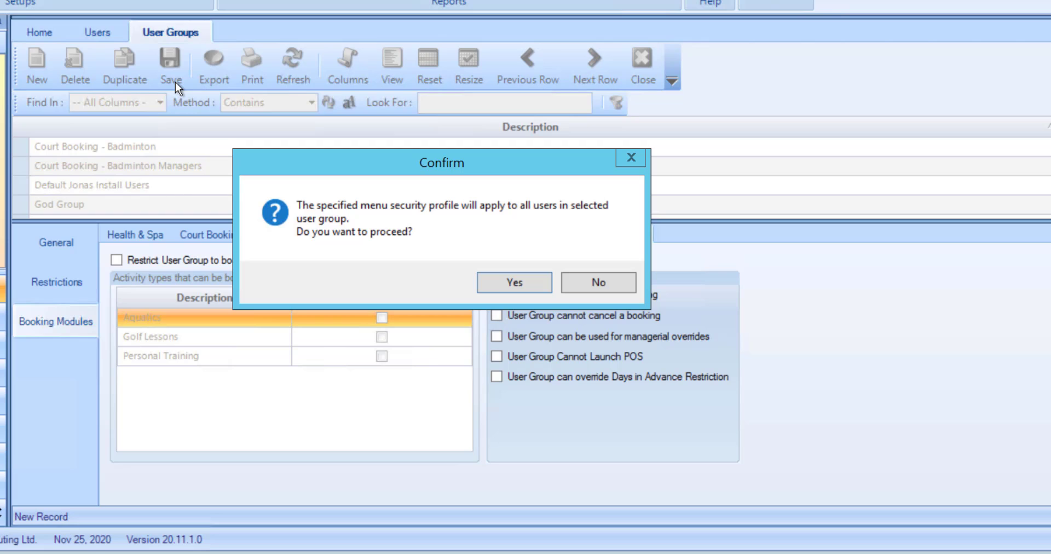
left_click(537, 280)
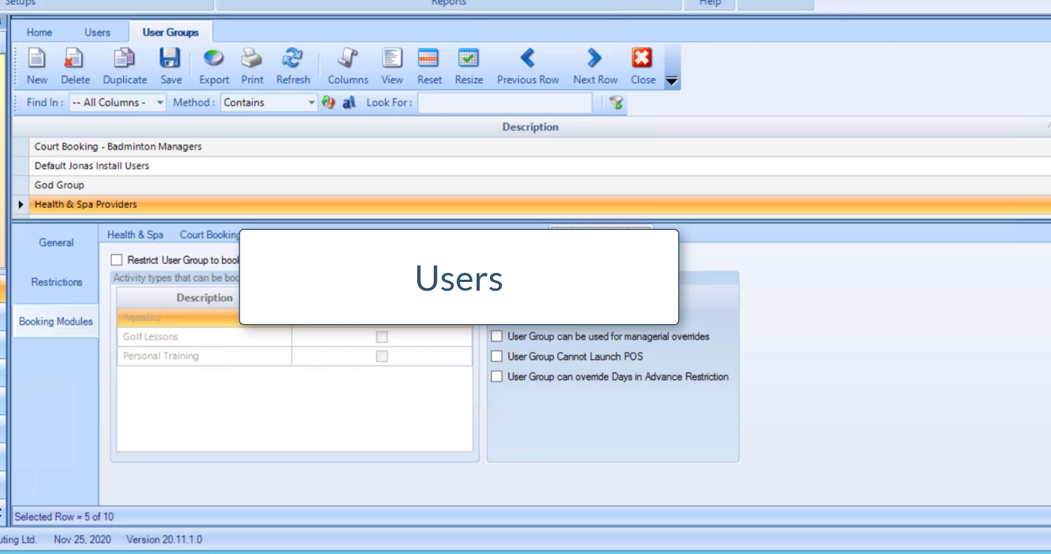
Switch to the Users ribbon tab to show the user list and details.
left_click(96, 33)
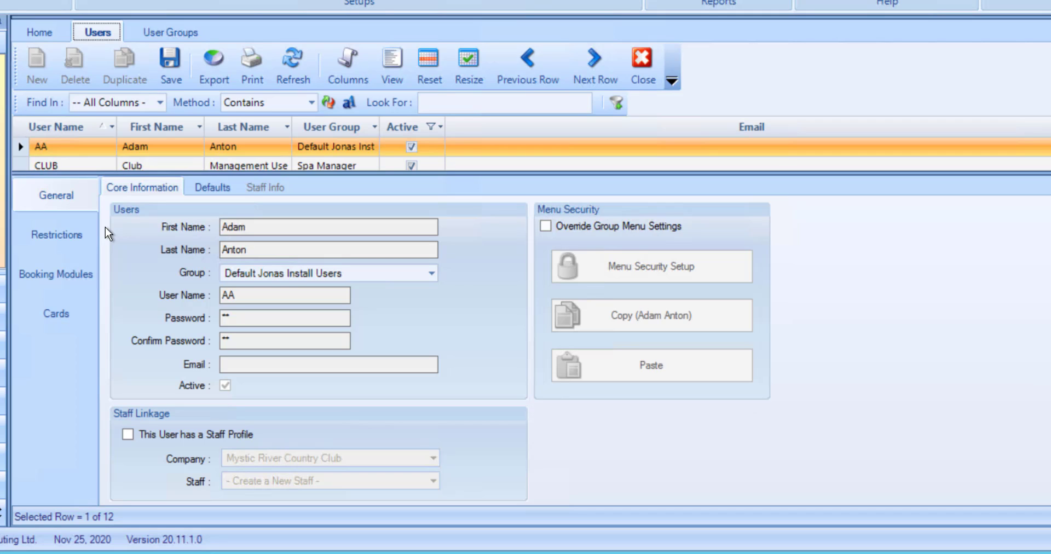
Tick 'This User has a Staff Profile' and link the user to an existing staff member.
left_click(126, 435)
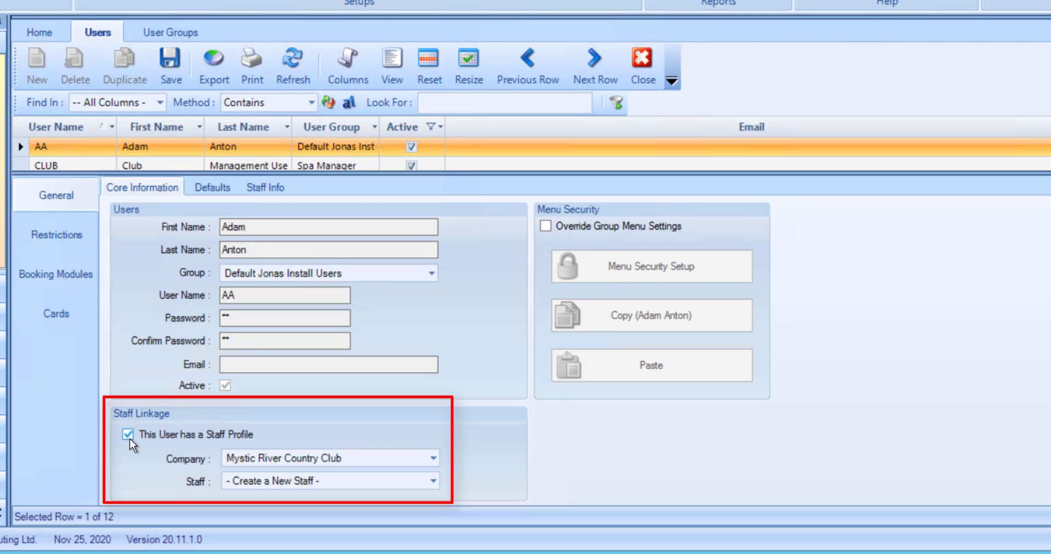
left_click(436, 481)
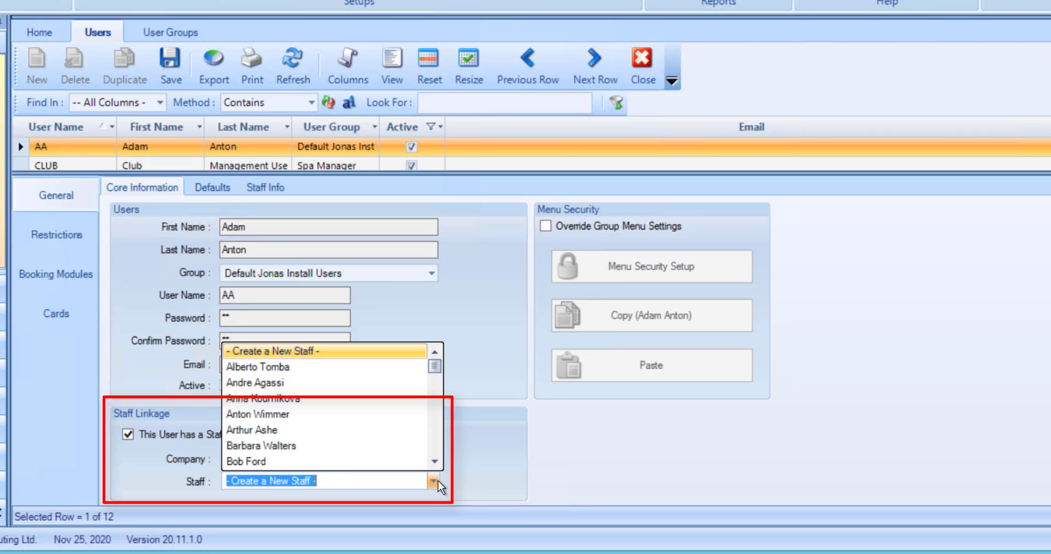
left_click(419, 367)
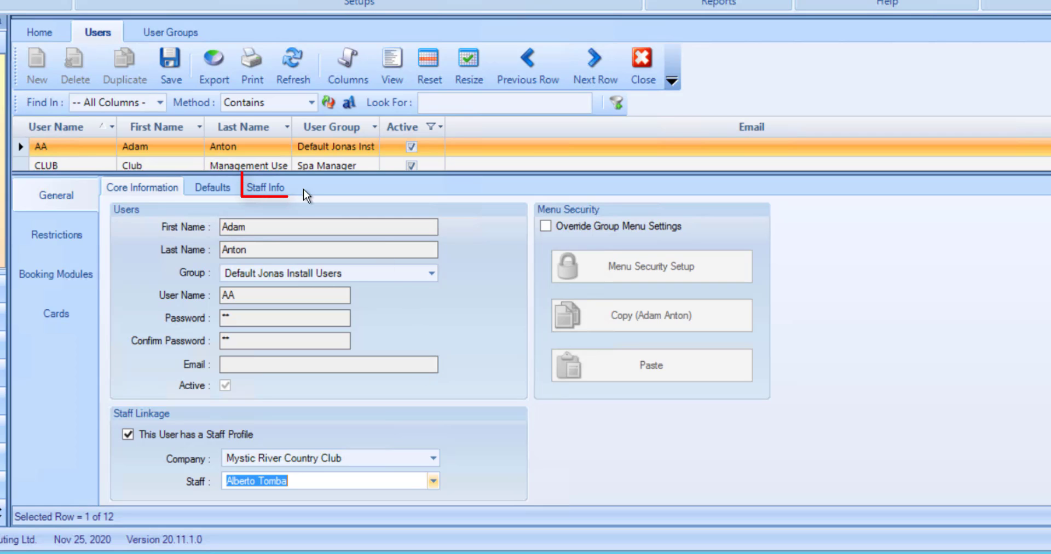
Review the user's Staff Info, Restrictions and Booking Modules settings.
left_click(285, 188)
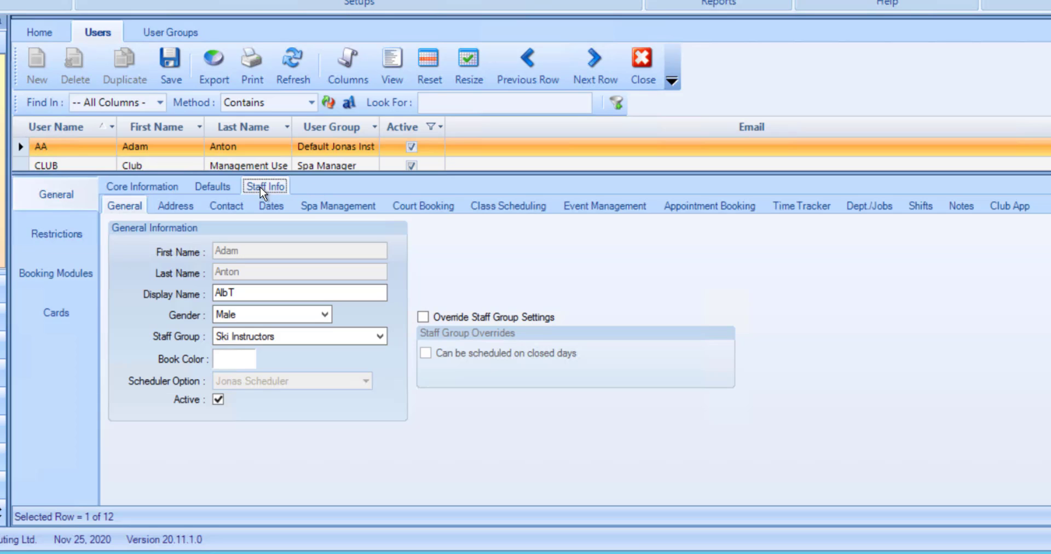
left_click(84, 225)
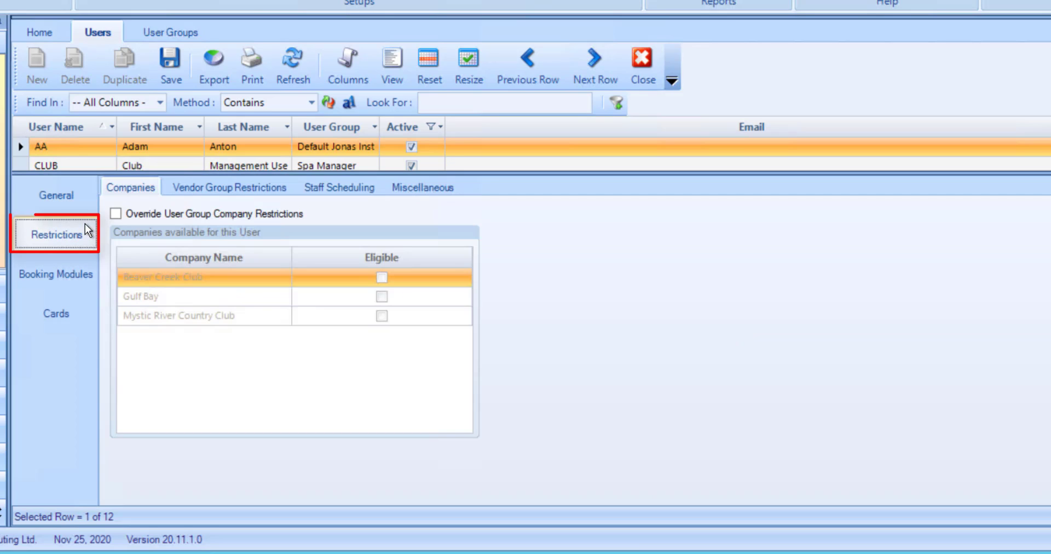
left_click(78, 268)
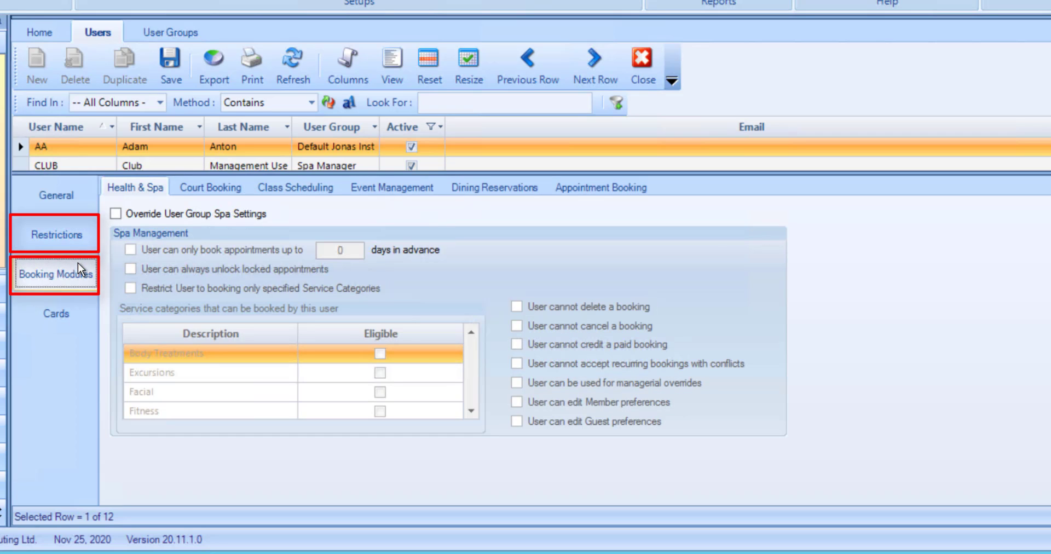